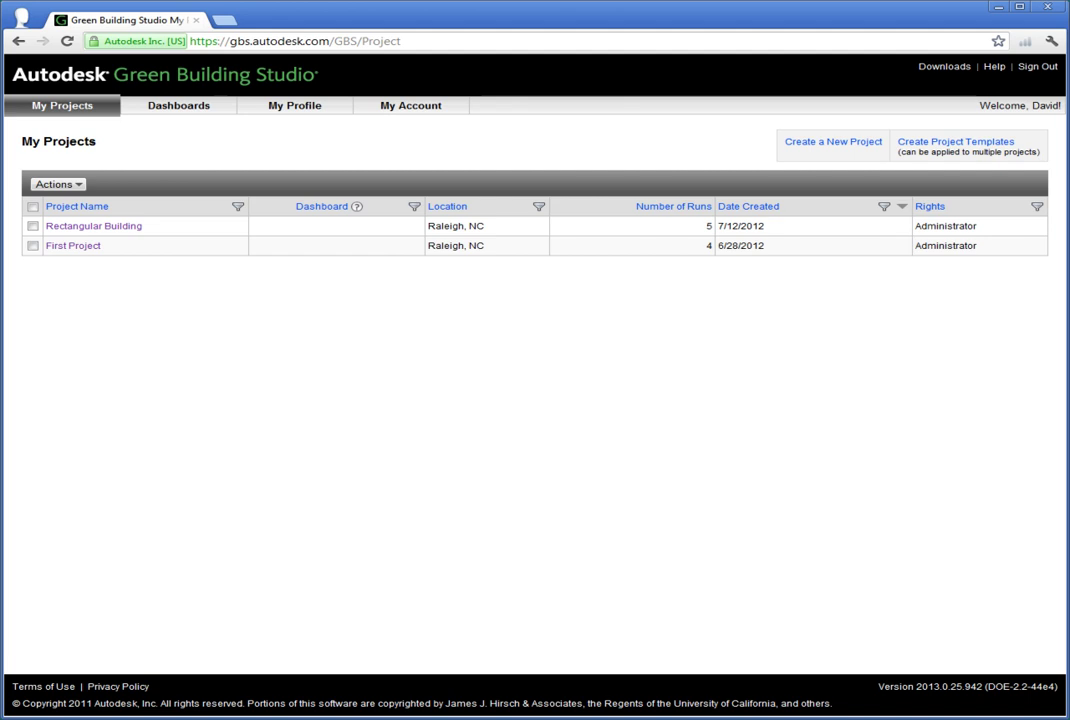
Open the Rectangular Building Analysis (1) base run and go to its Design Alternatives page.
click(117, 229)
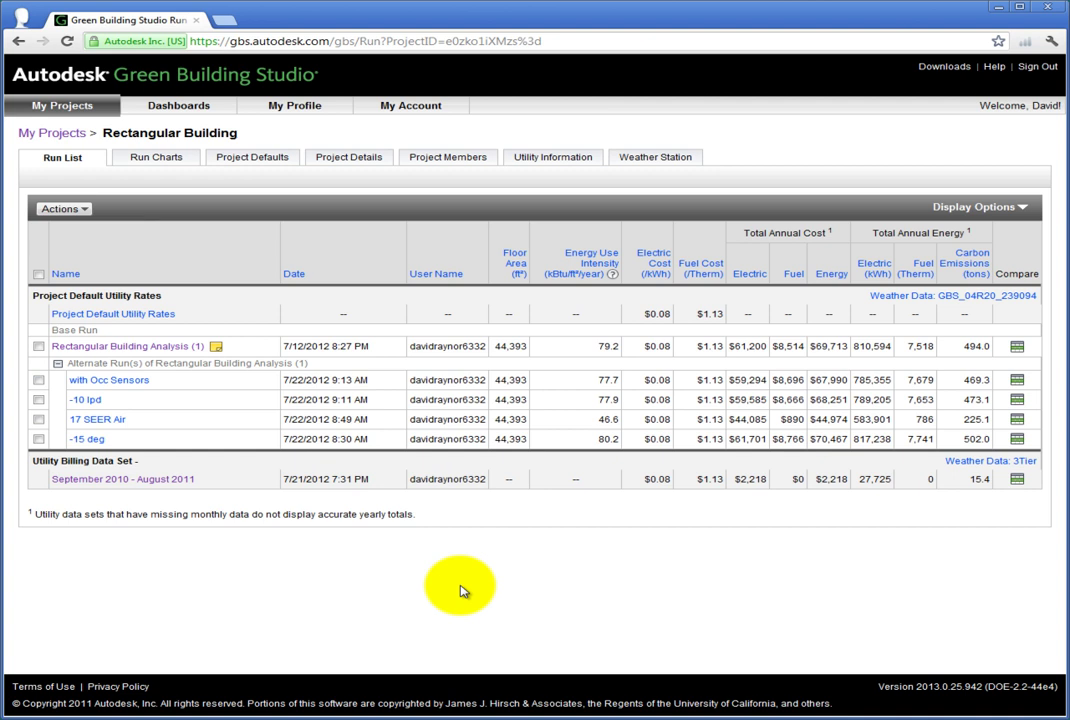
click(108, 347)
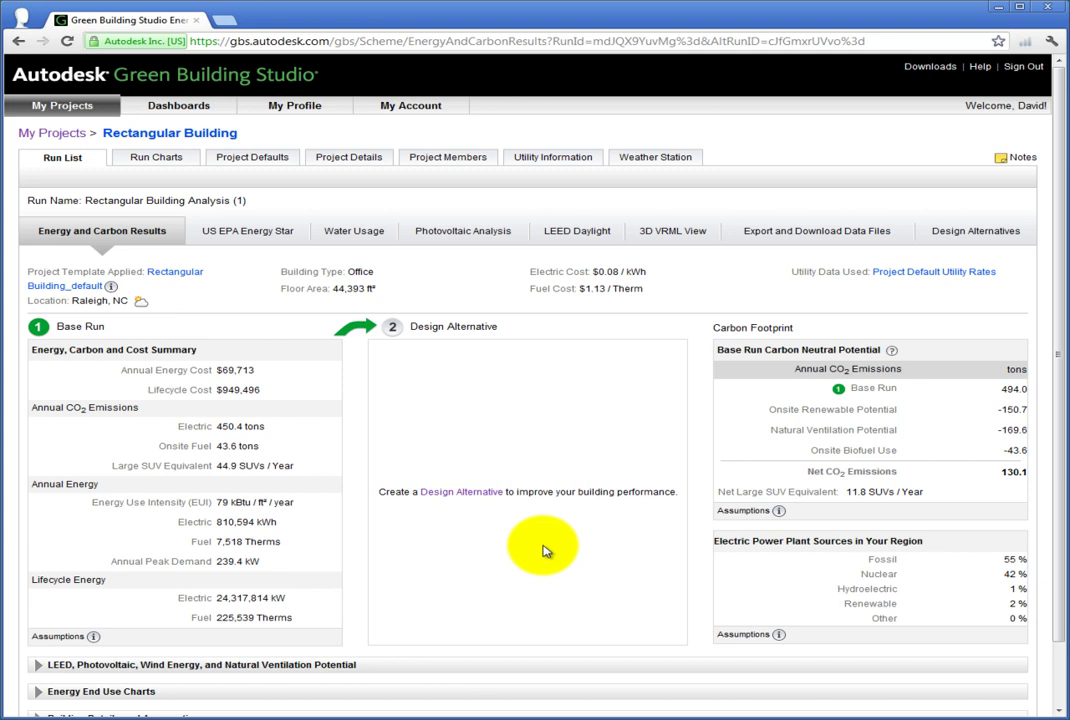
click(466, 492)
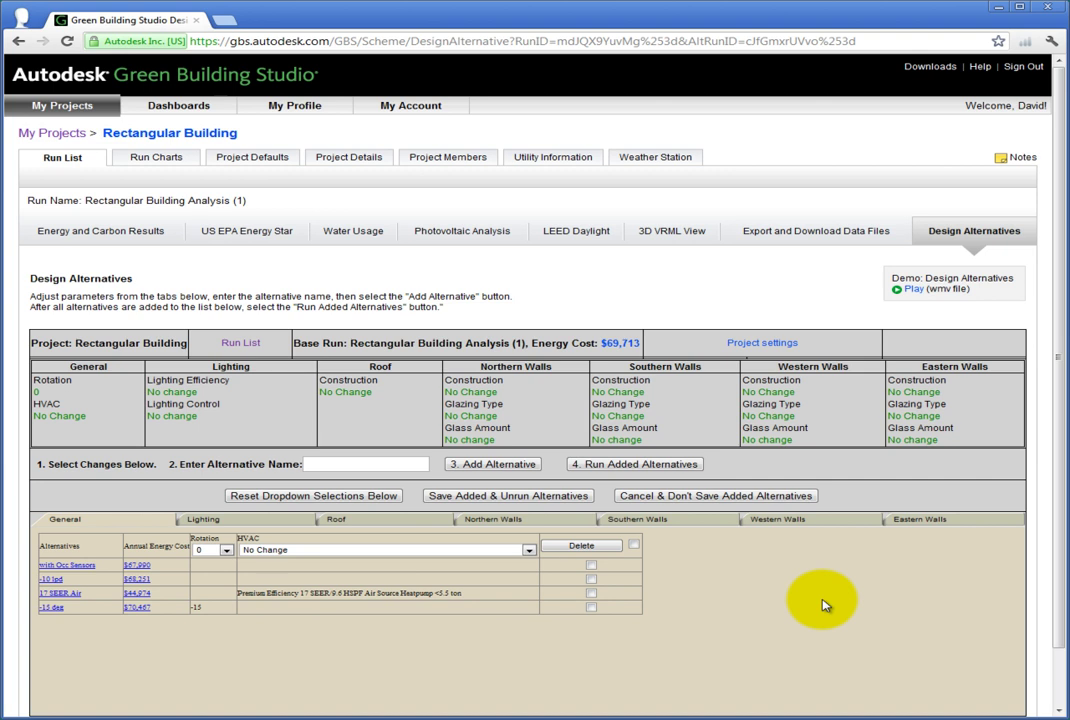
Add an alternative named 'Cool Roof R50' that uses the Cool Roof - R50 roof construction.
click(430, 522)
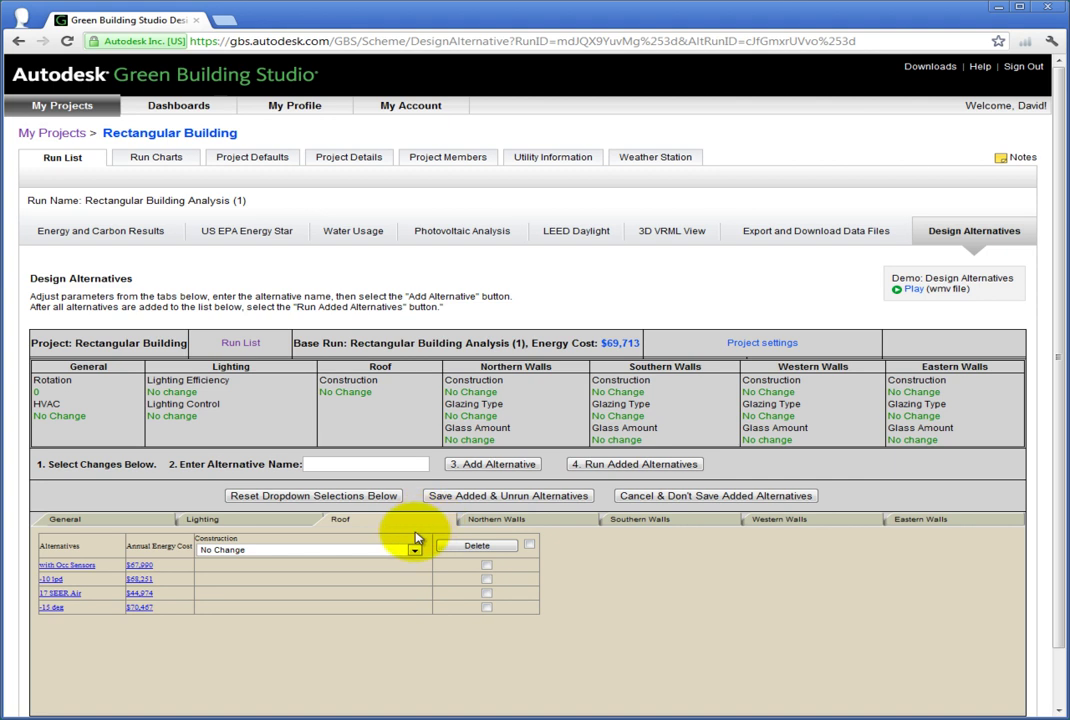
click(414, 550)
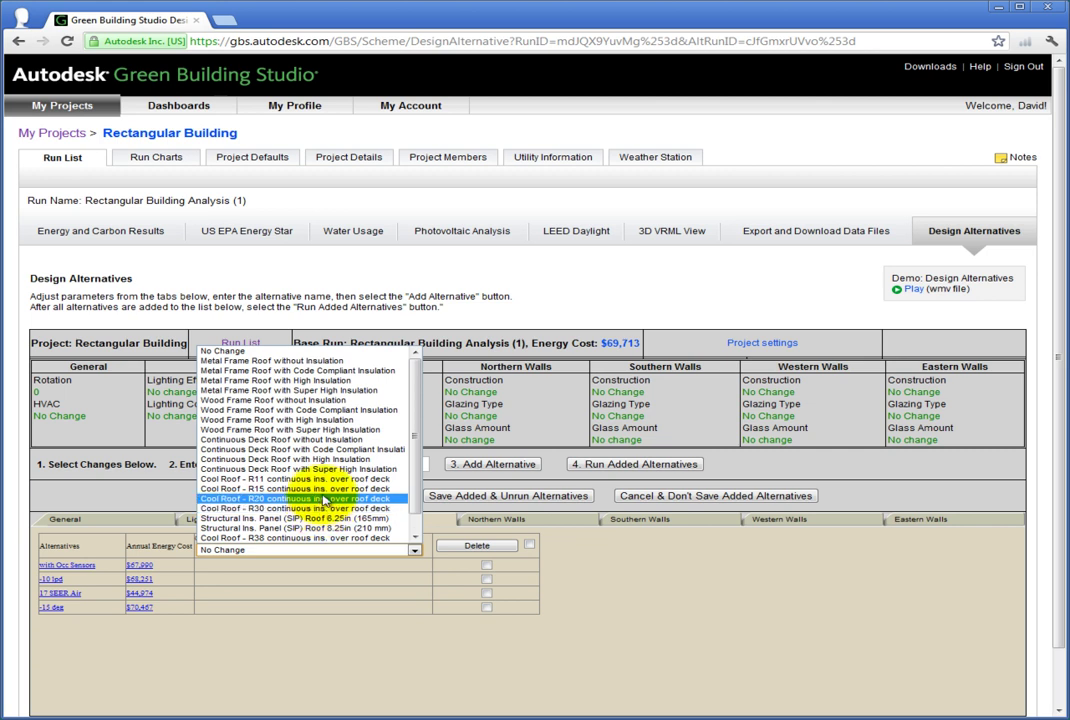
scroll(321, 524, down, 1)
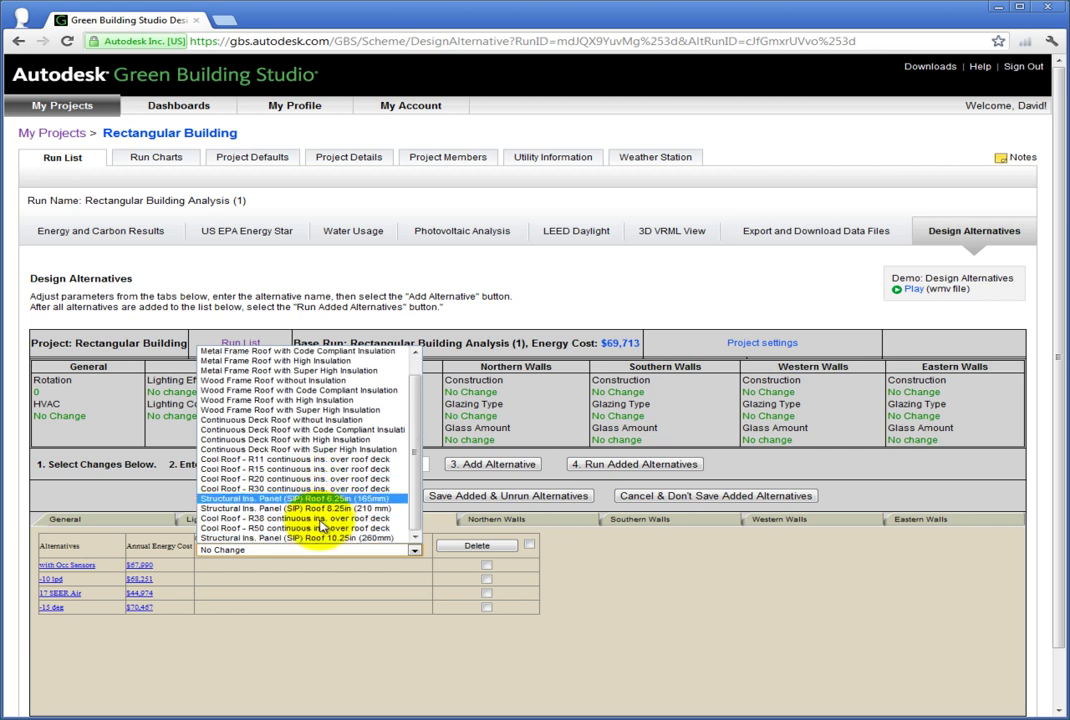
click(318, 529)
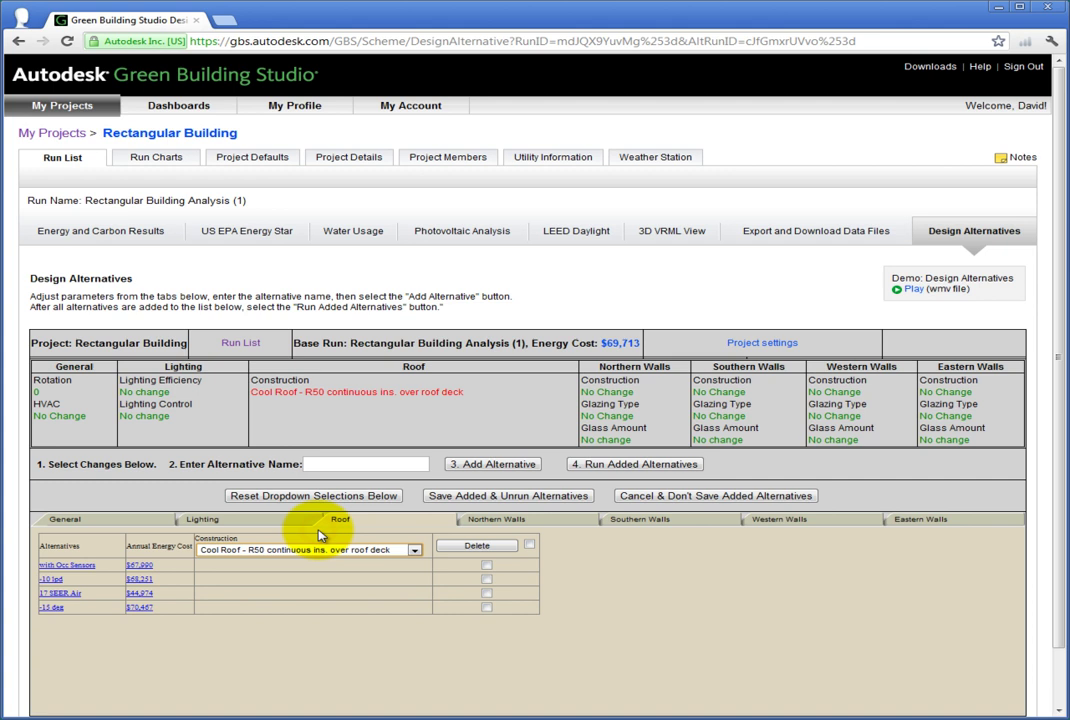
click(340, 463)
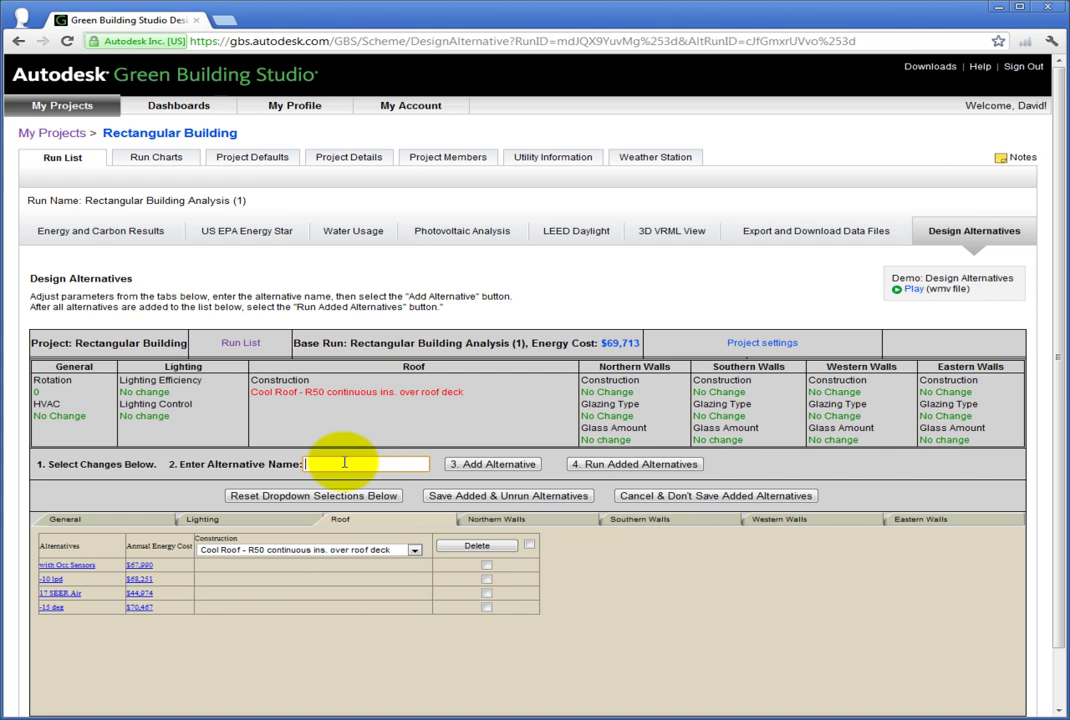
text(Cool Roof R50)
click(472, 466)
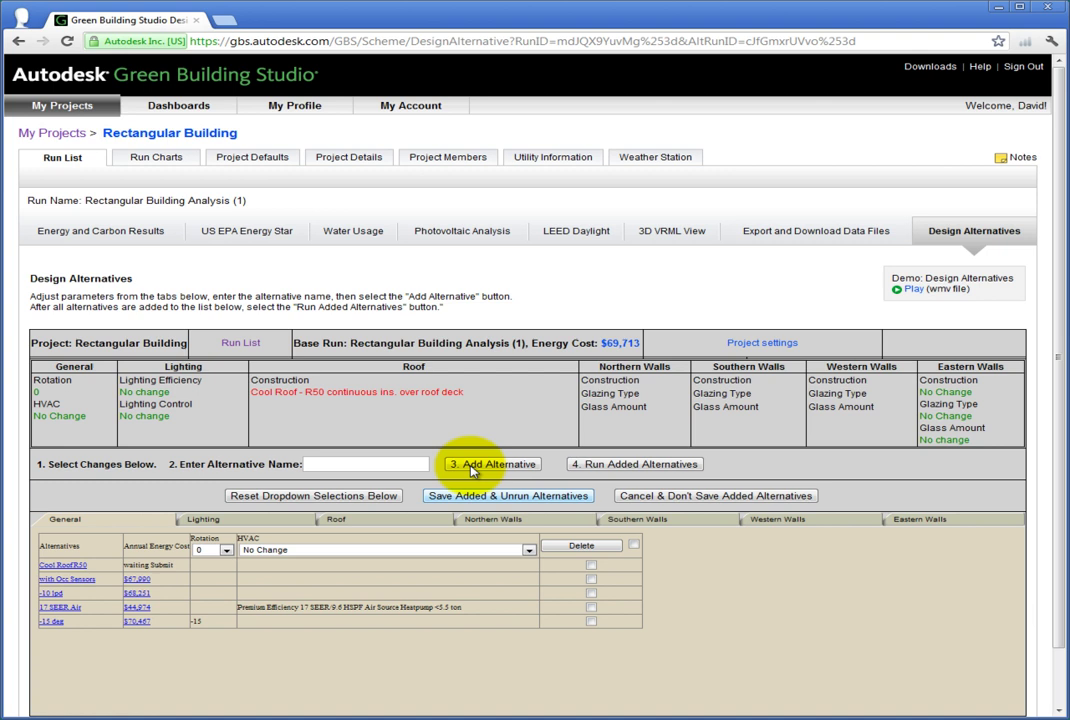
Set the northern walls construction to Metal Frame Wall with High Insulation.
click(473, 549)
click(325, 523)
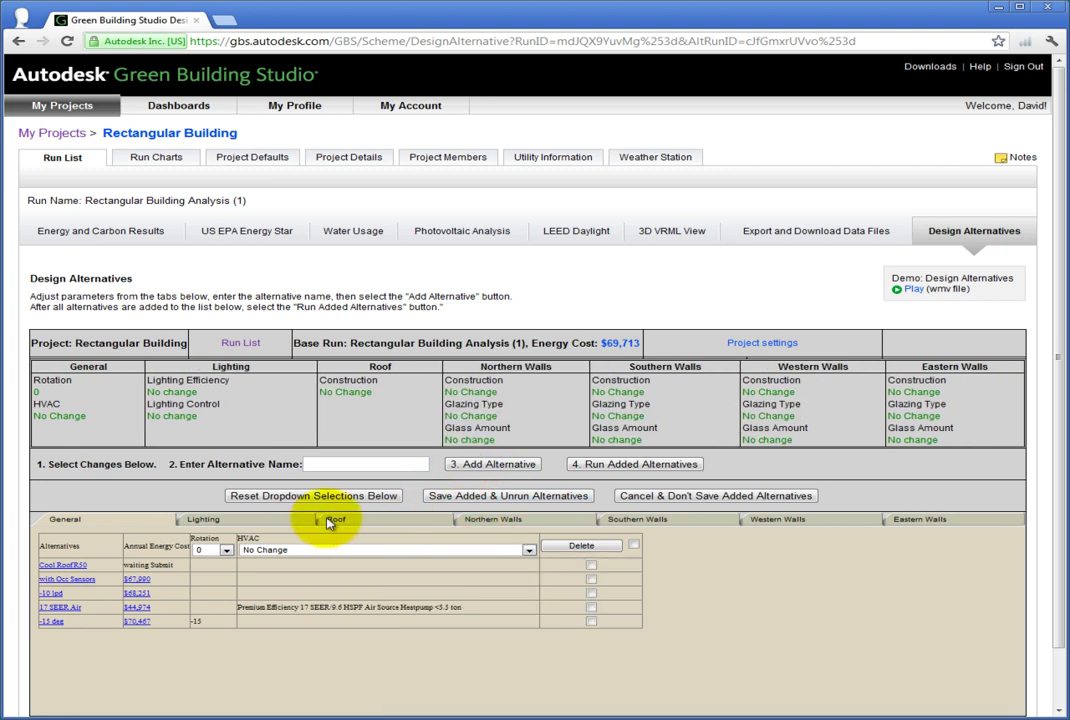
click(340, 520)
click(496, 519)
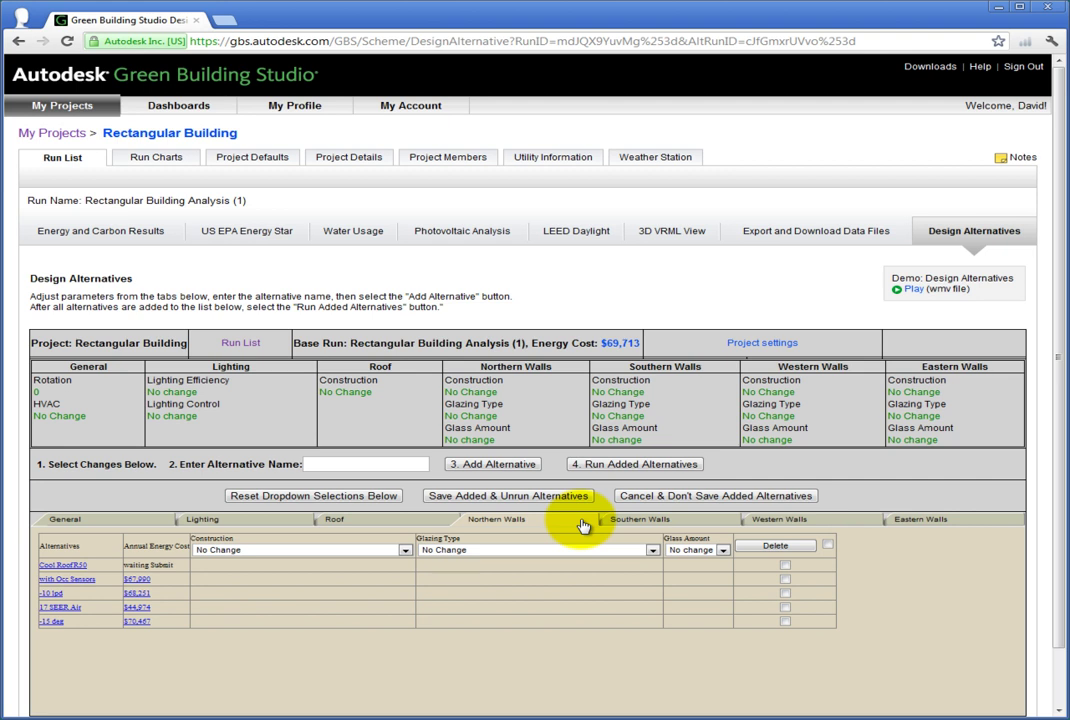
click(405, 550)
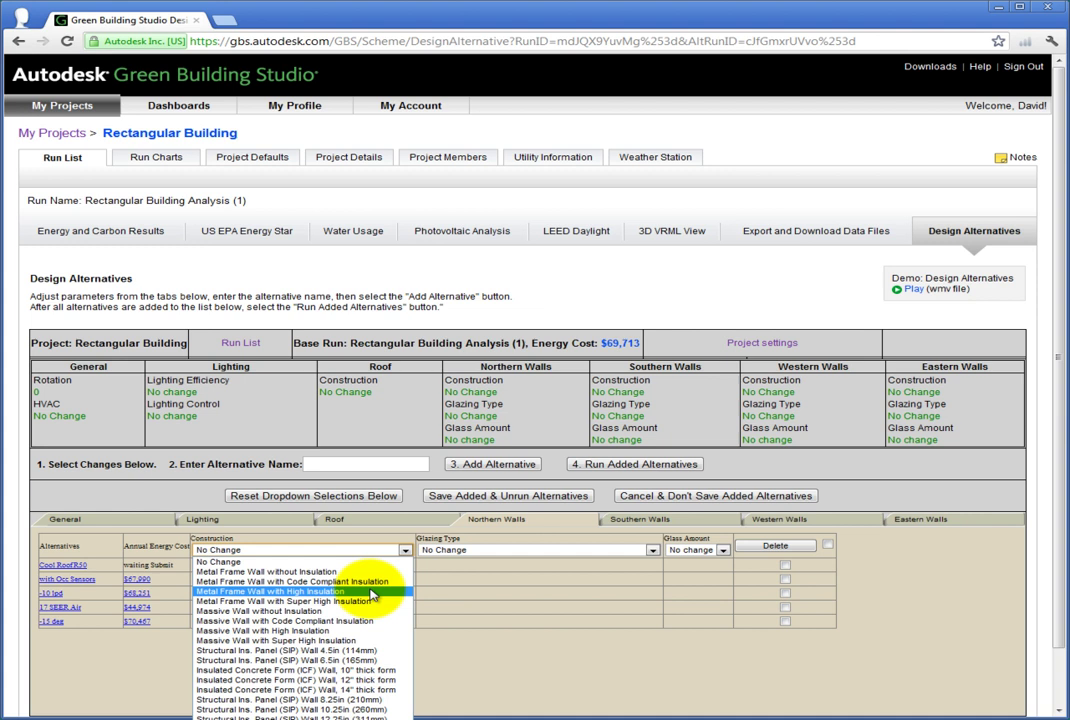
click(371, 593)
Give the northern walls Insulated Clear Low-e Cold Climate glazing and +10% glass amount.
click(565, 552)
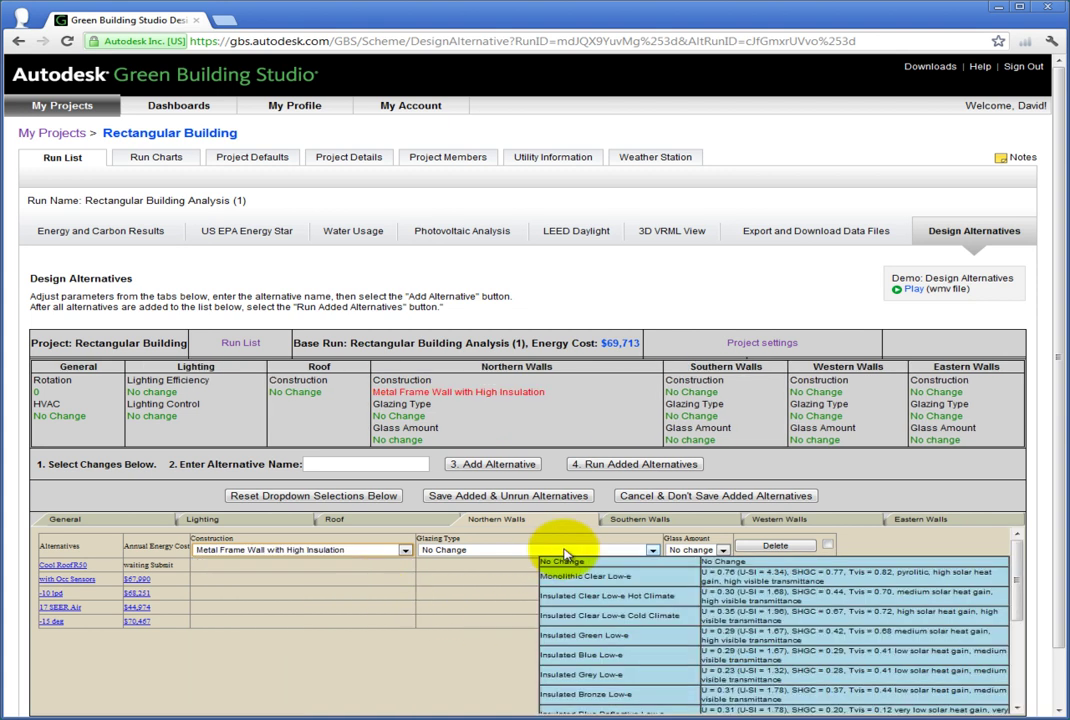
click(588, 551)
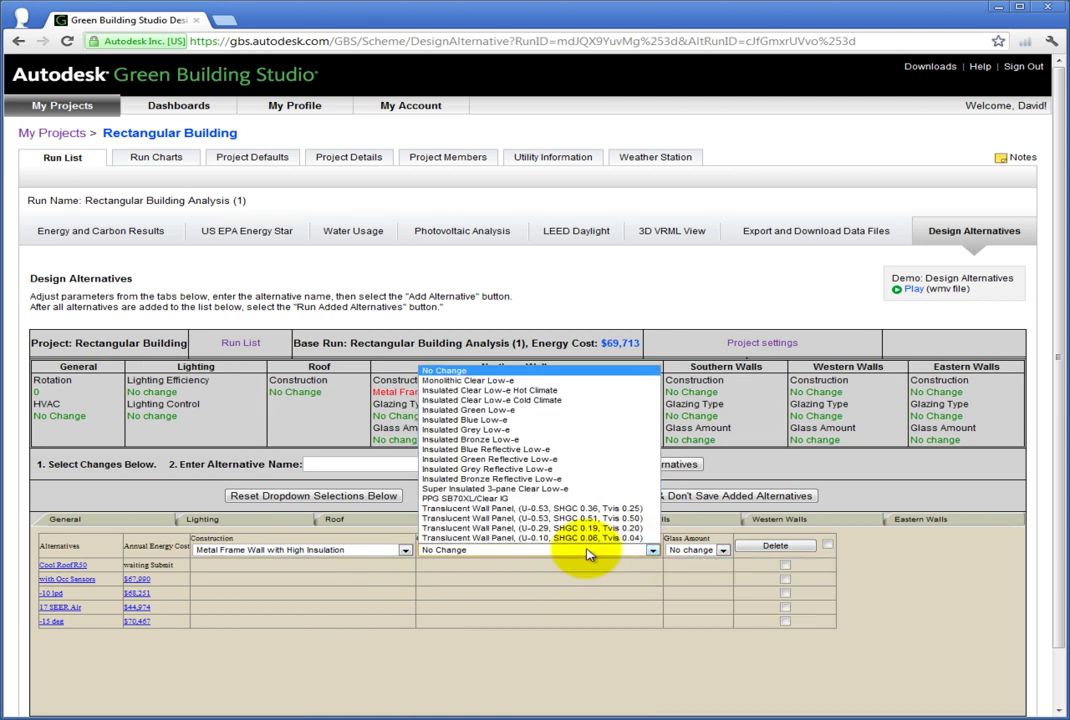
click(565, 400)
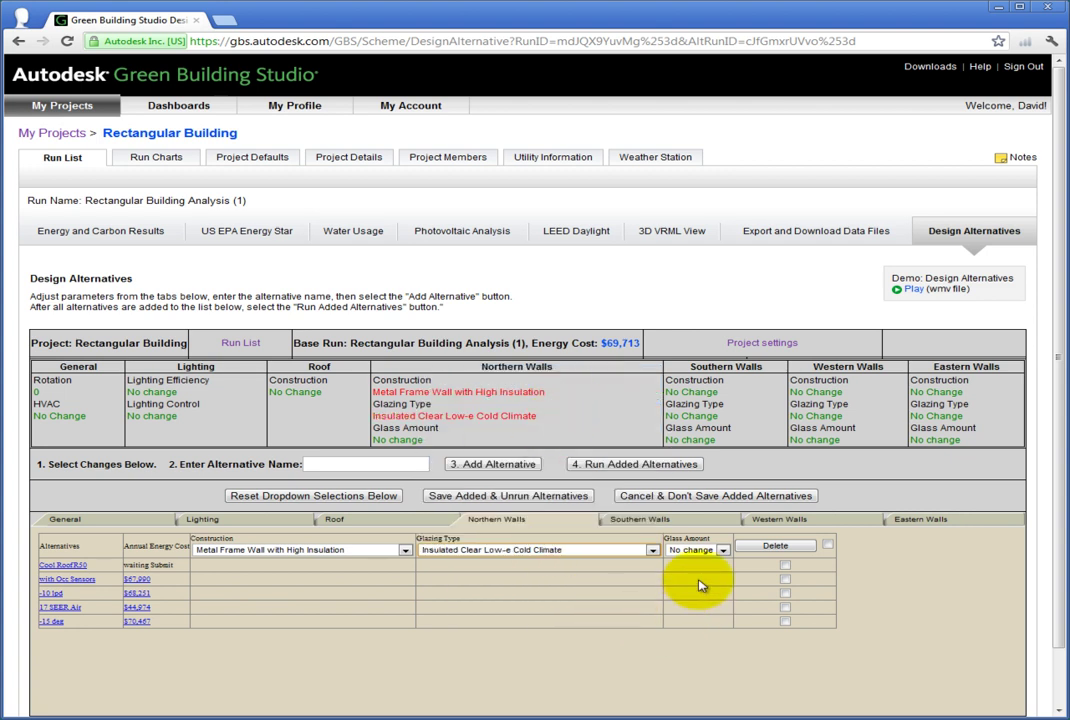
click(720, 550)
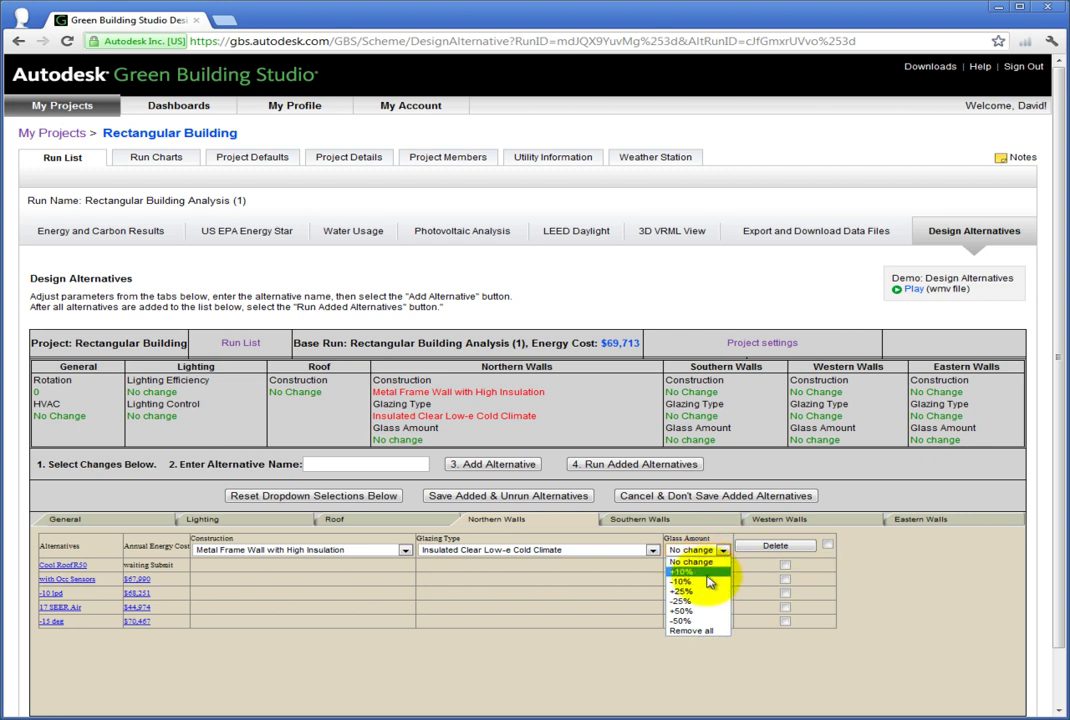
click(708, 573)
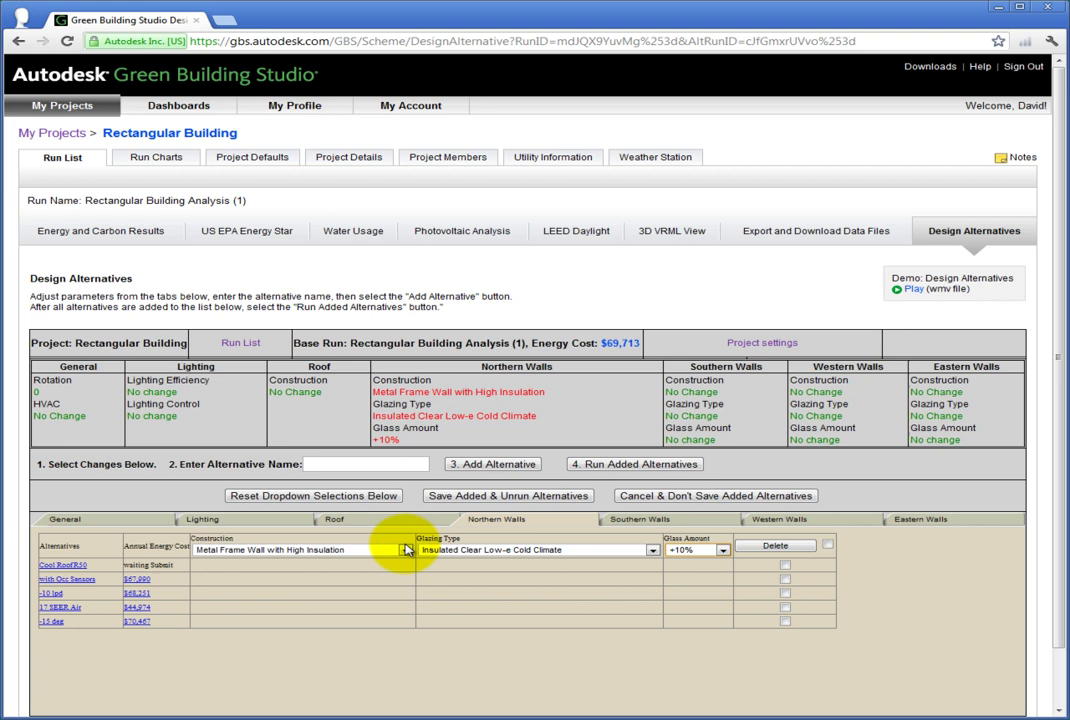
click(369, 464)
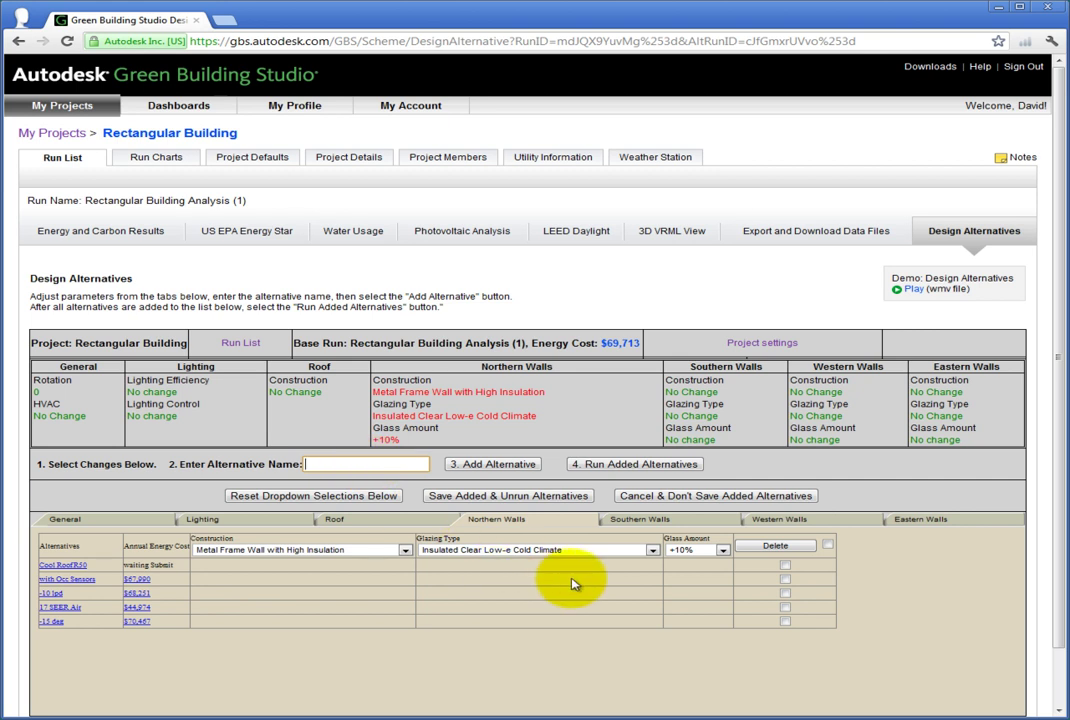
Set southern walls to high-insulation metal frame, Cold Climate low-e glazing and +10% glass.
click(648, 521)
click(384, 552)
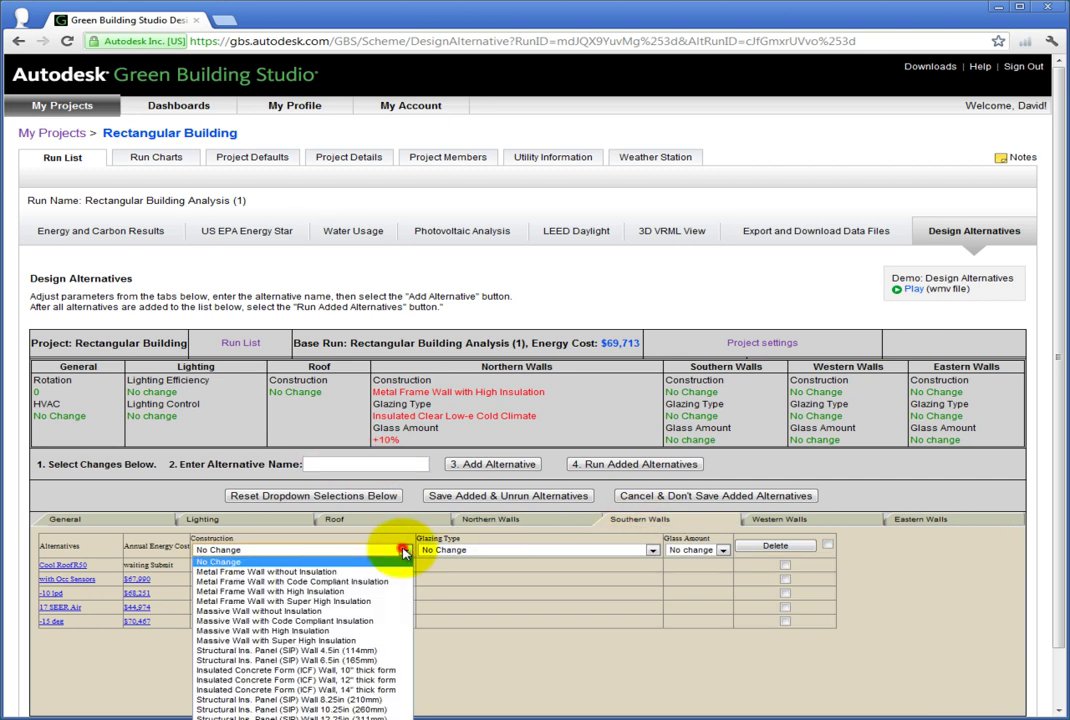
click(367, 591)
click(651, 550)
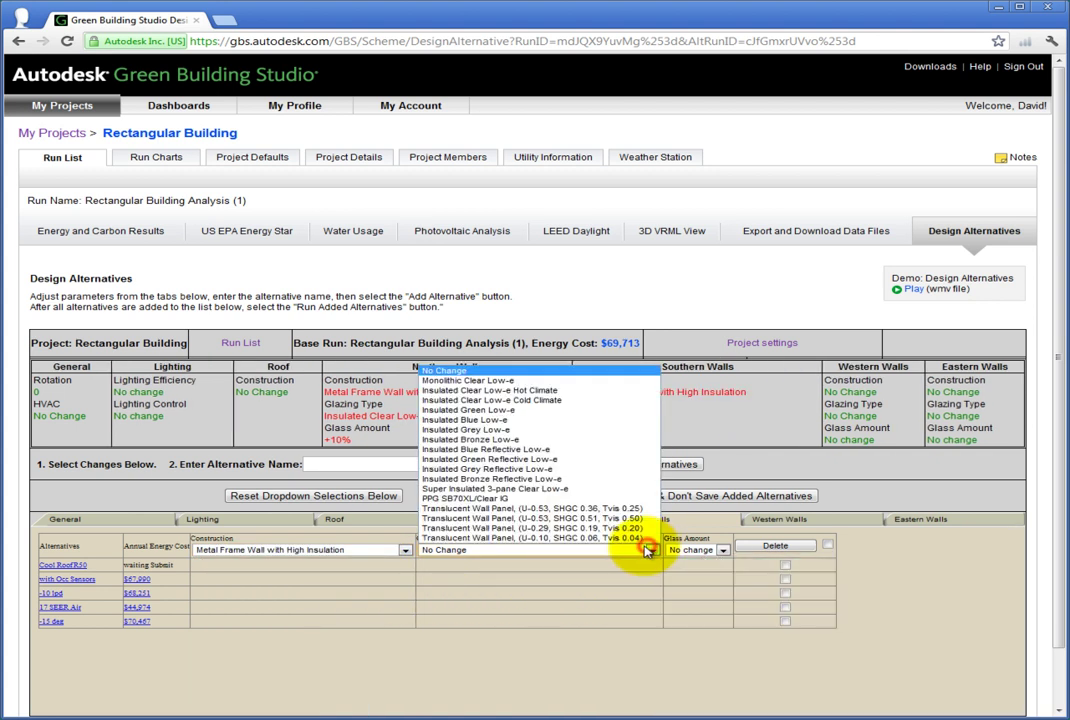
click(545, 401)
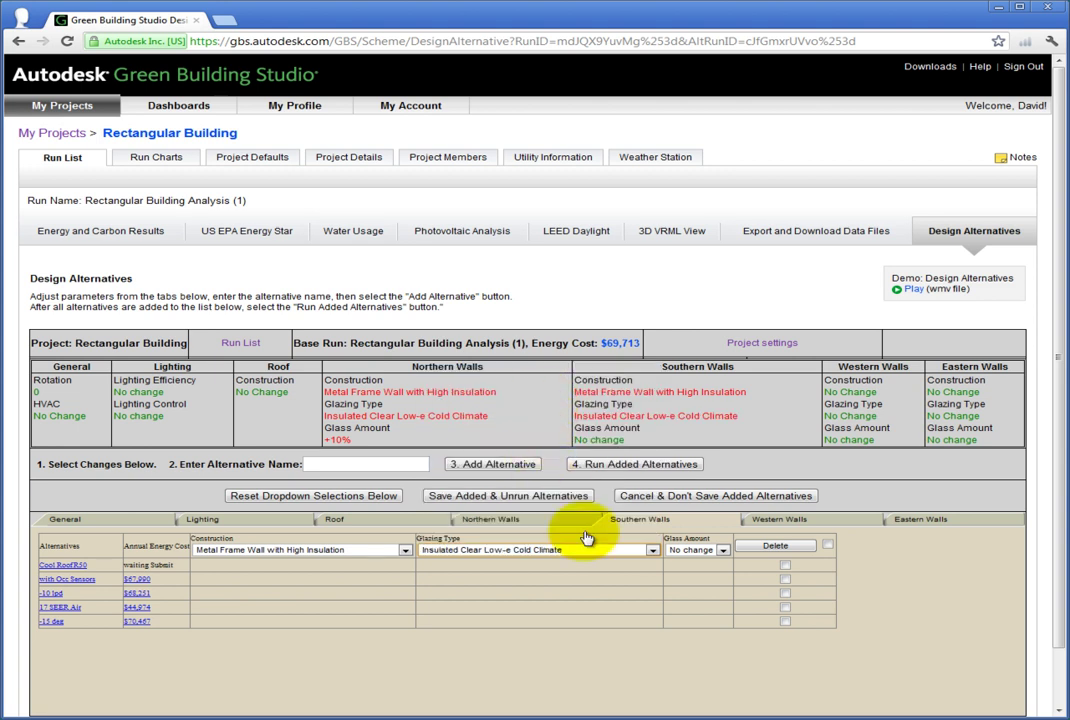
click(705, 551)
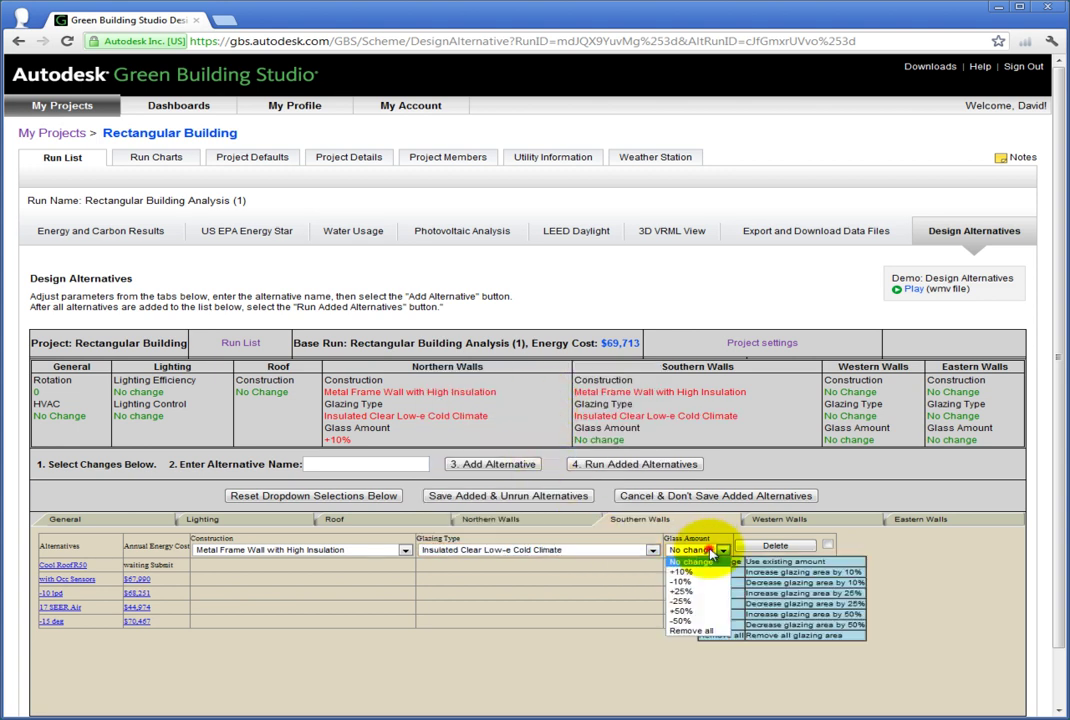
click(688, 573)
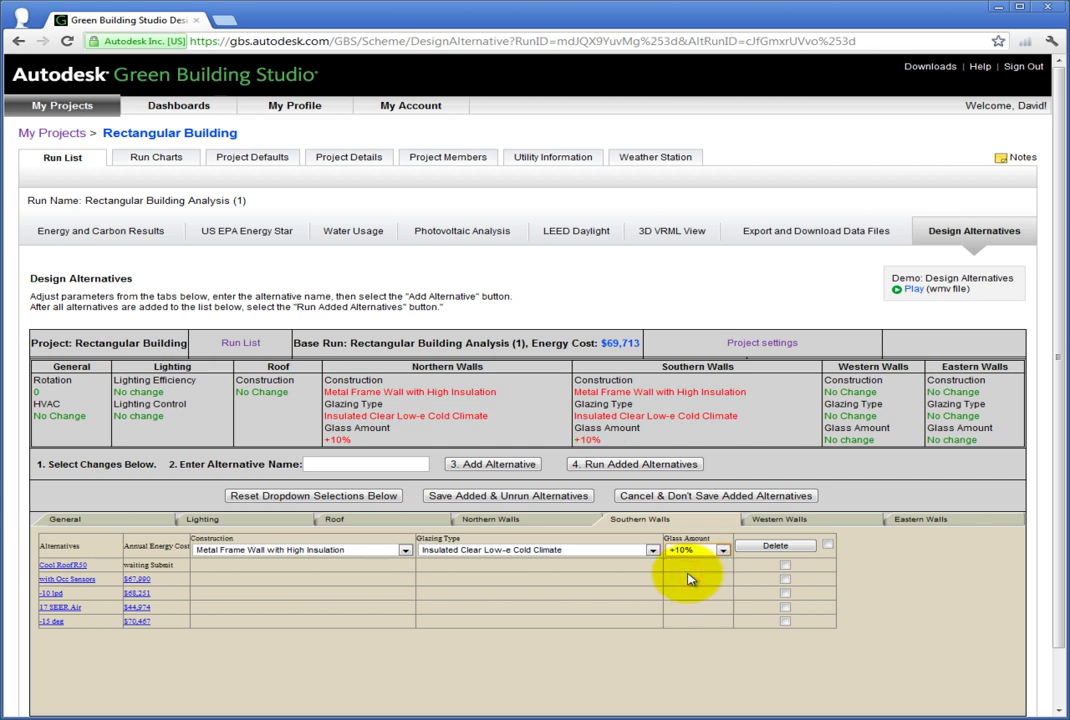
Set western walls to high-insulation metal frame, Cold Climate low-e glazing and +10% glass.
click(779, 521)
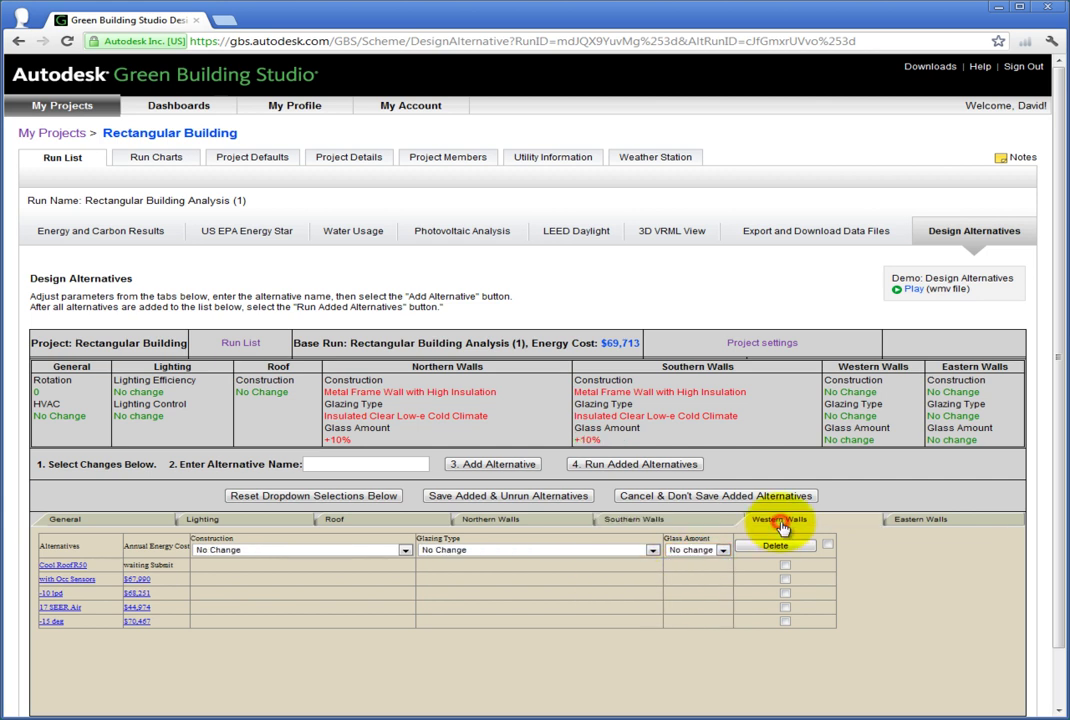
click(398, 550)
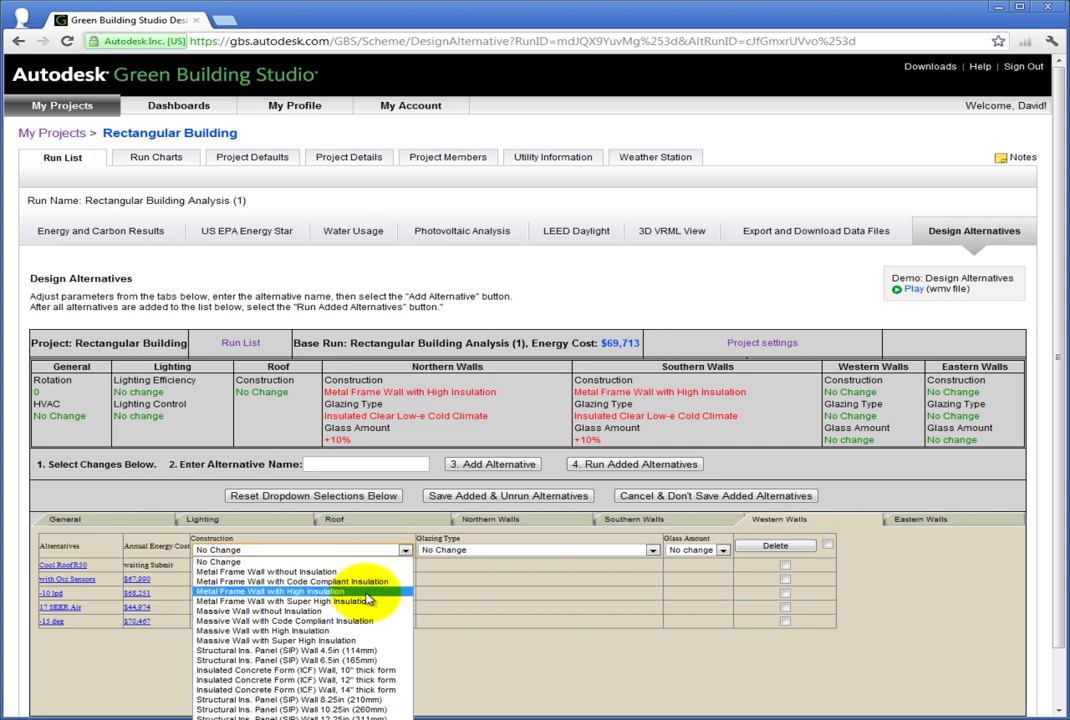
click(366, 593)
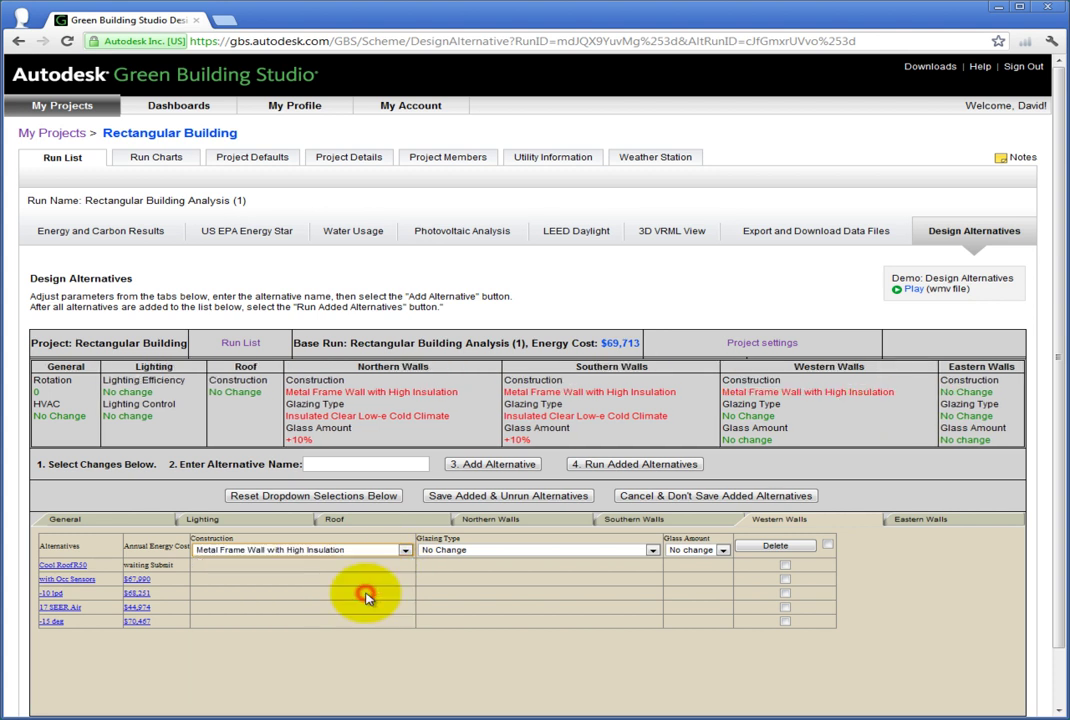
click(548, 550)
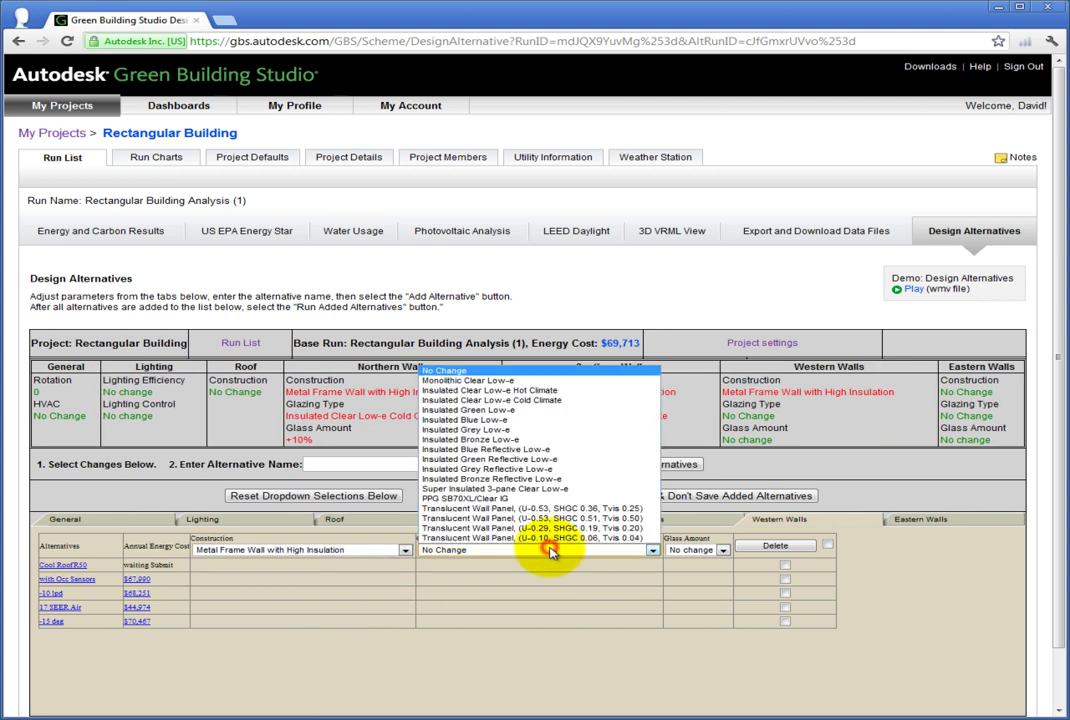
click(562, 400)
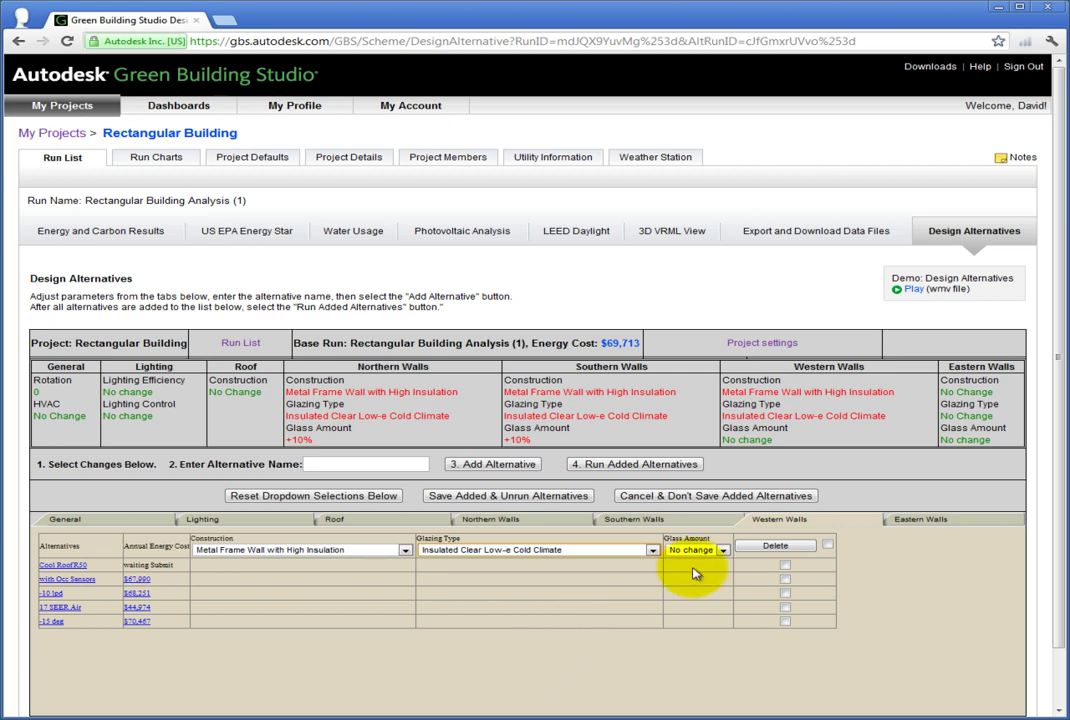
click(721, 550)
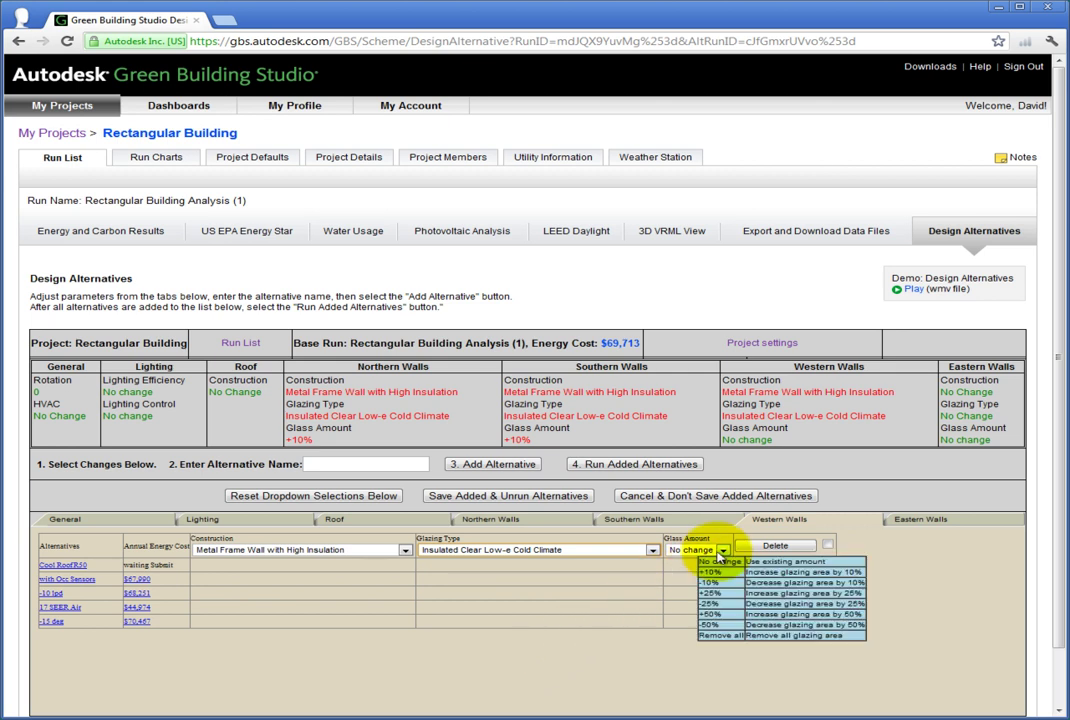
click(688, 571)
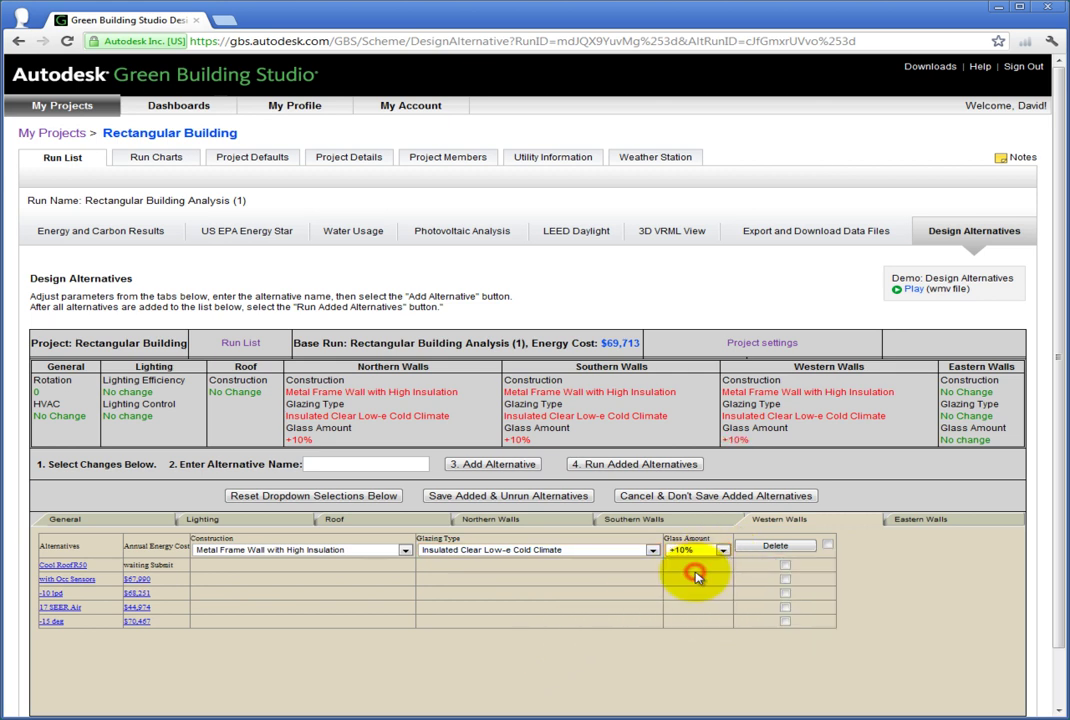
Match eastern walls to the others, then name the alternative 'Improved Walls'.
click(958, 520)
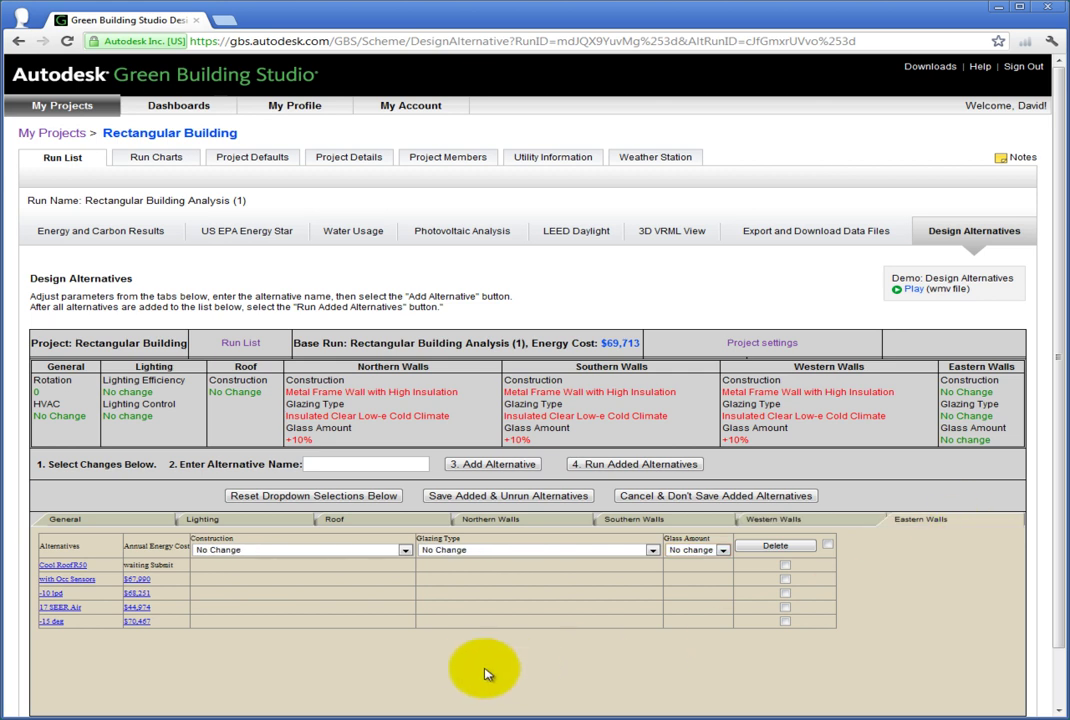
click(405, 550)
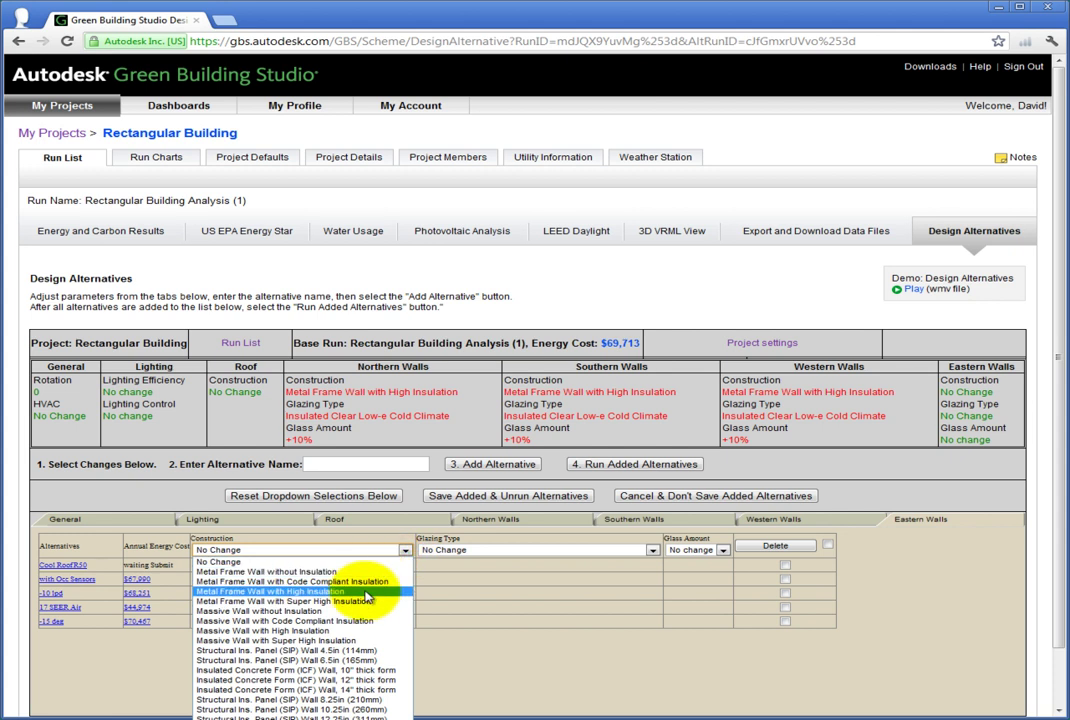
click(362, 591)
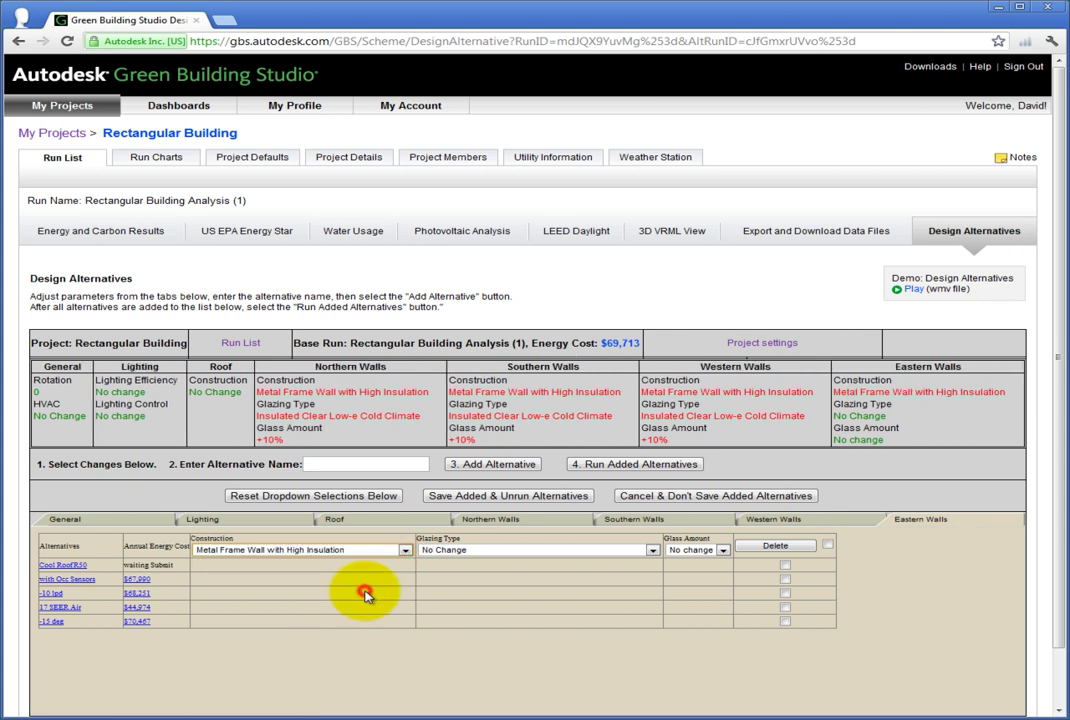
click(652, 550)
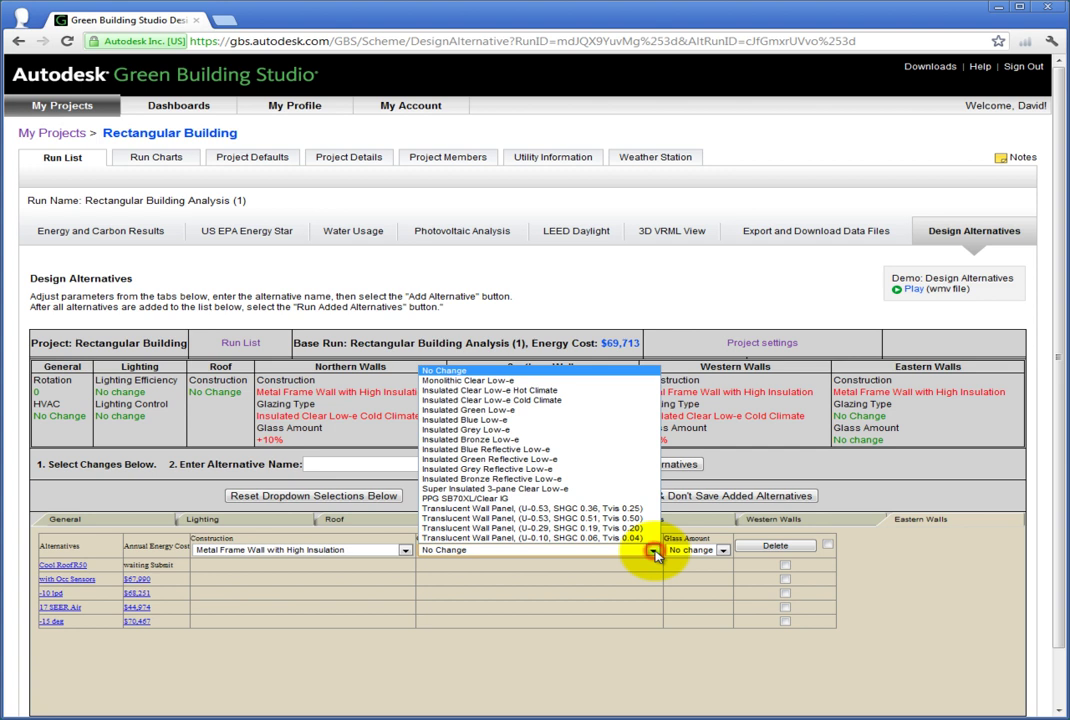
click(568, 403)
click(712, 550)
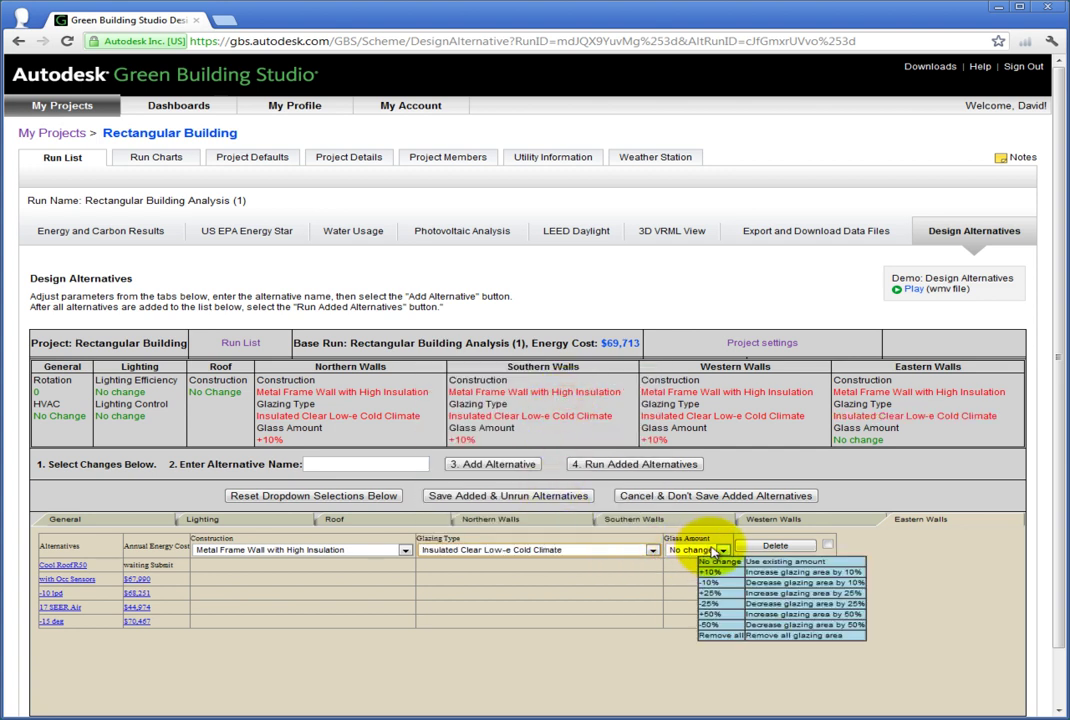
click(682, 572)
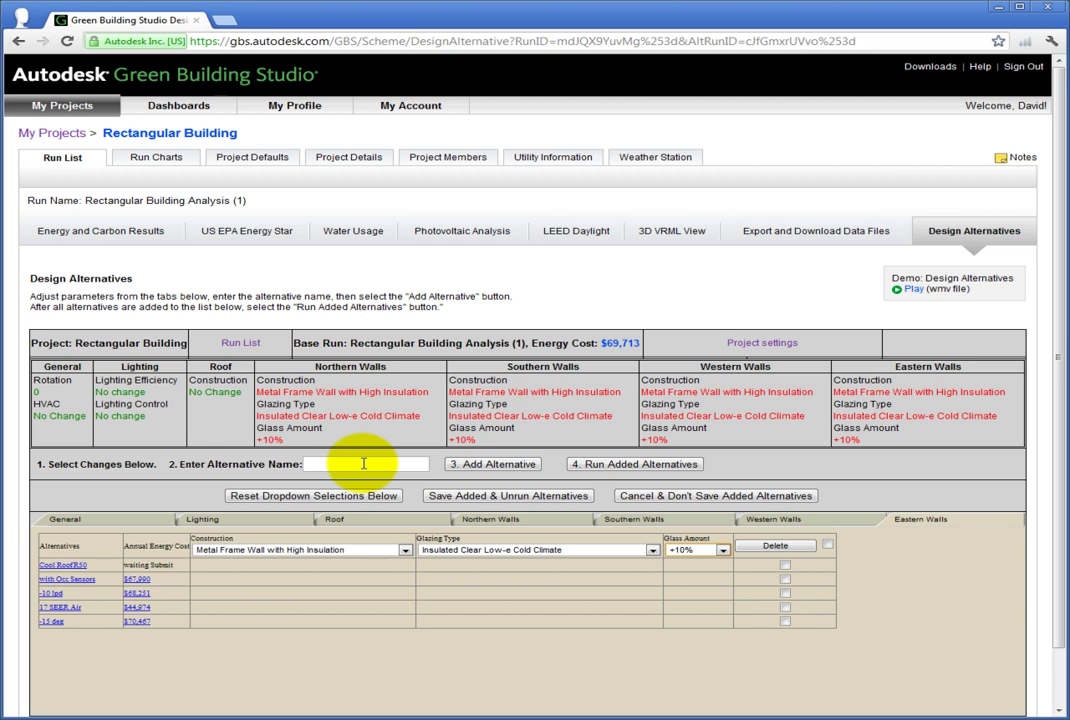
click(364, 463)
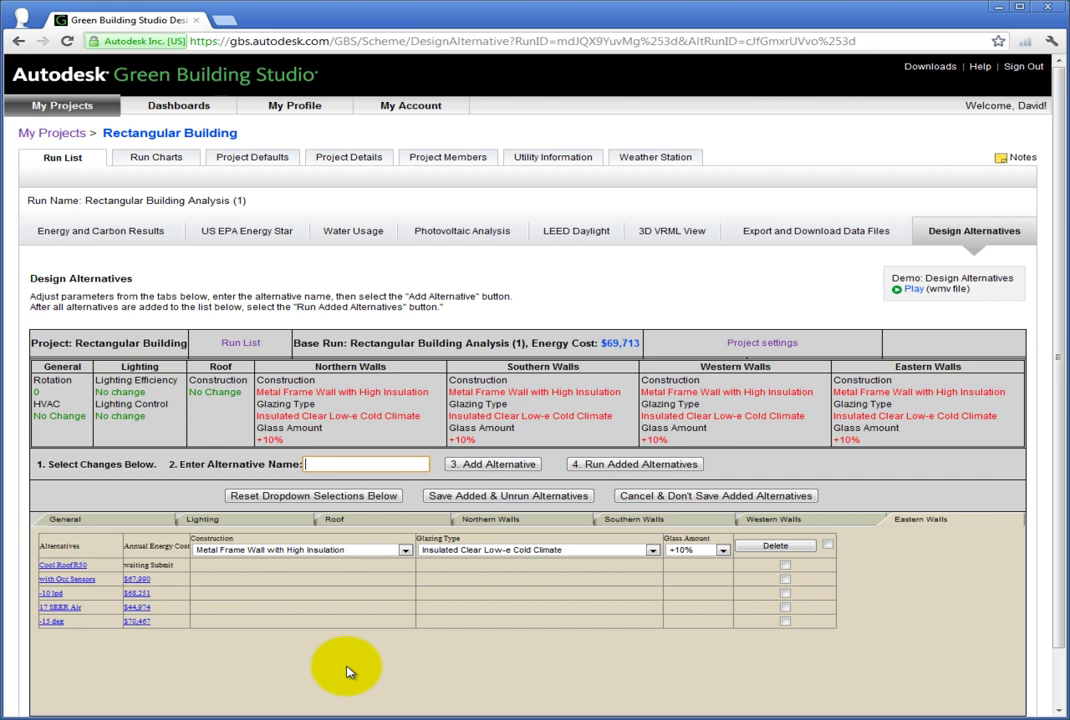
text(Improved Walls)
Add the Improved Walls alternative and run both newly added alternatives.
click(490, 465)
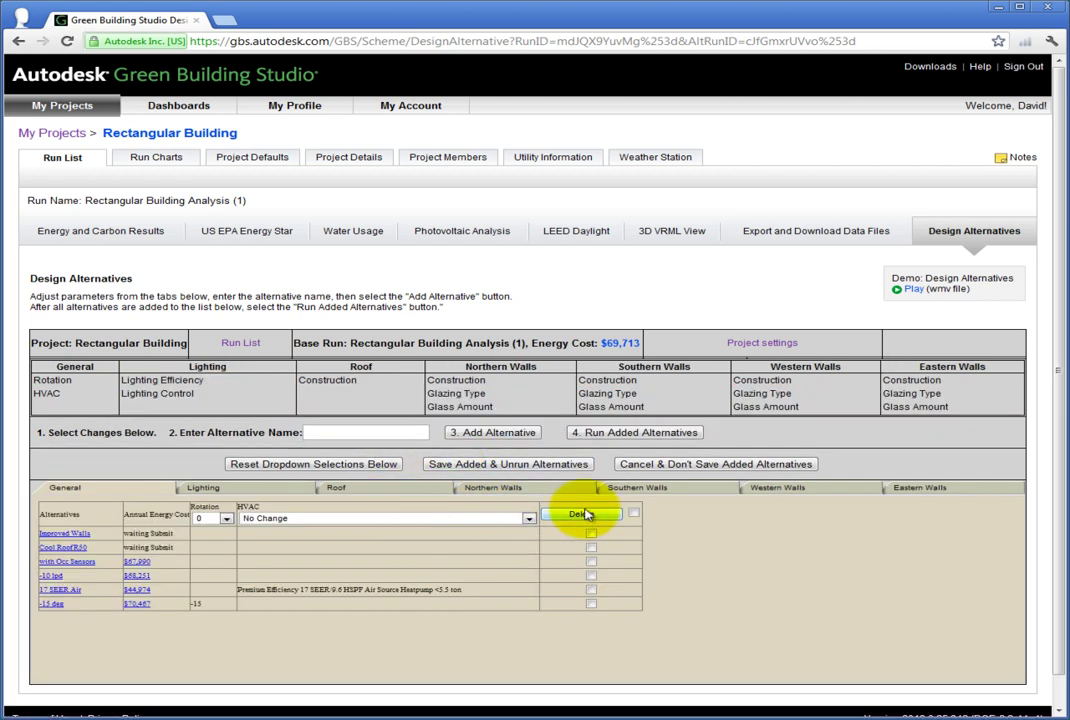
click(604, 437)
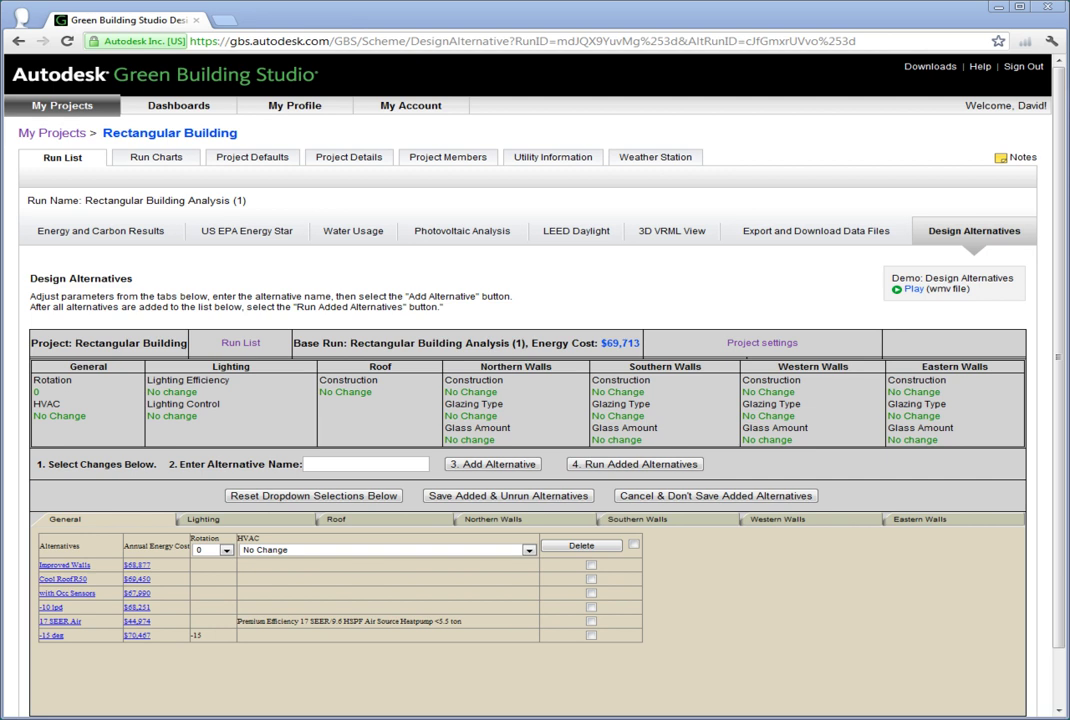
Switch to the project's Run List to view all runs.
click(62, 158)
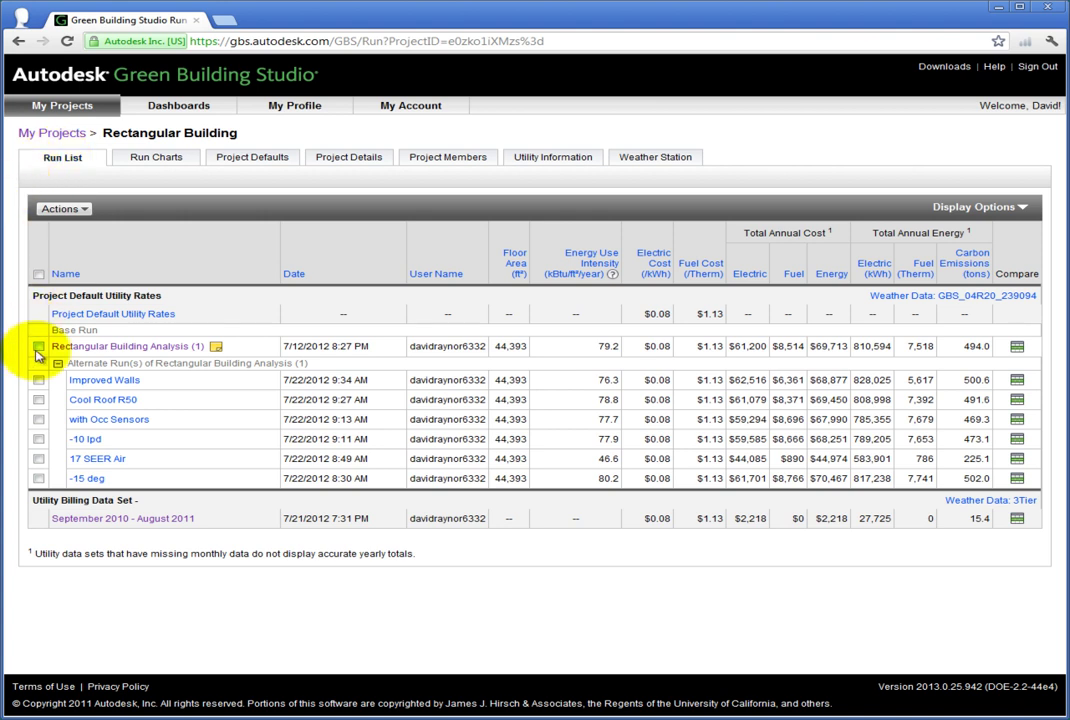
Delete the -15 deg, 17 SEER Air and -10 lpd runs and confirm.
click(38, 478)
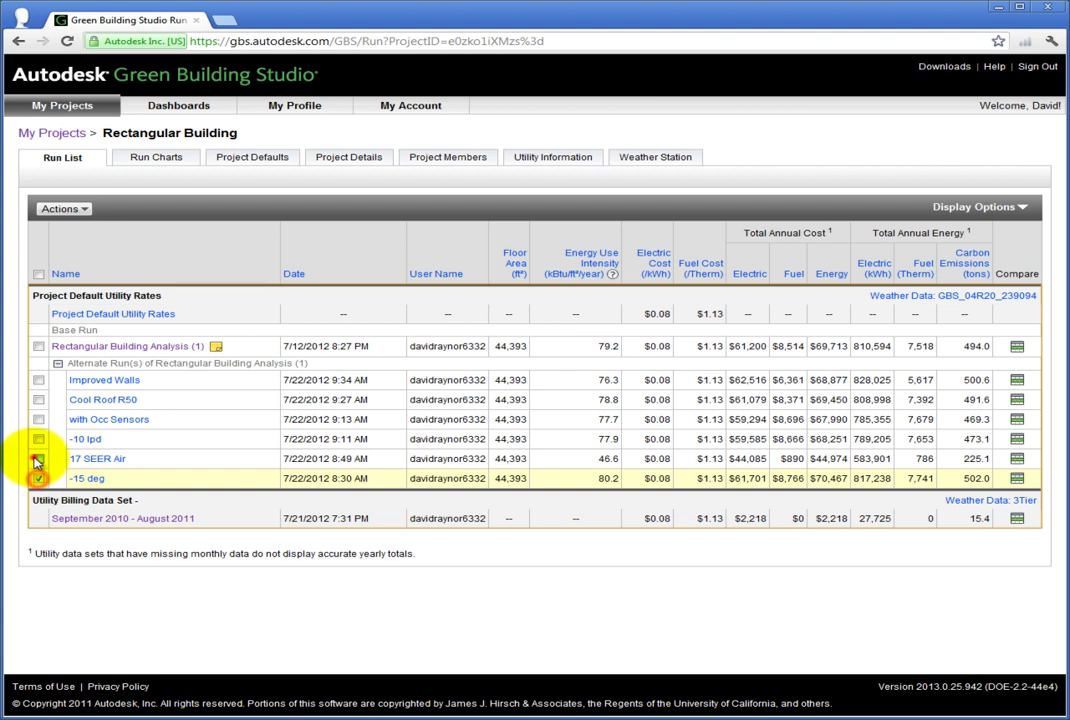
click(38, 458)
click(38, 438)
click(64, 208)
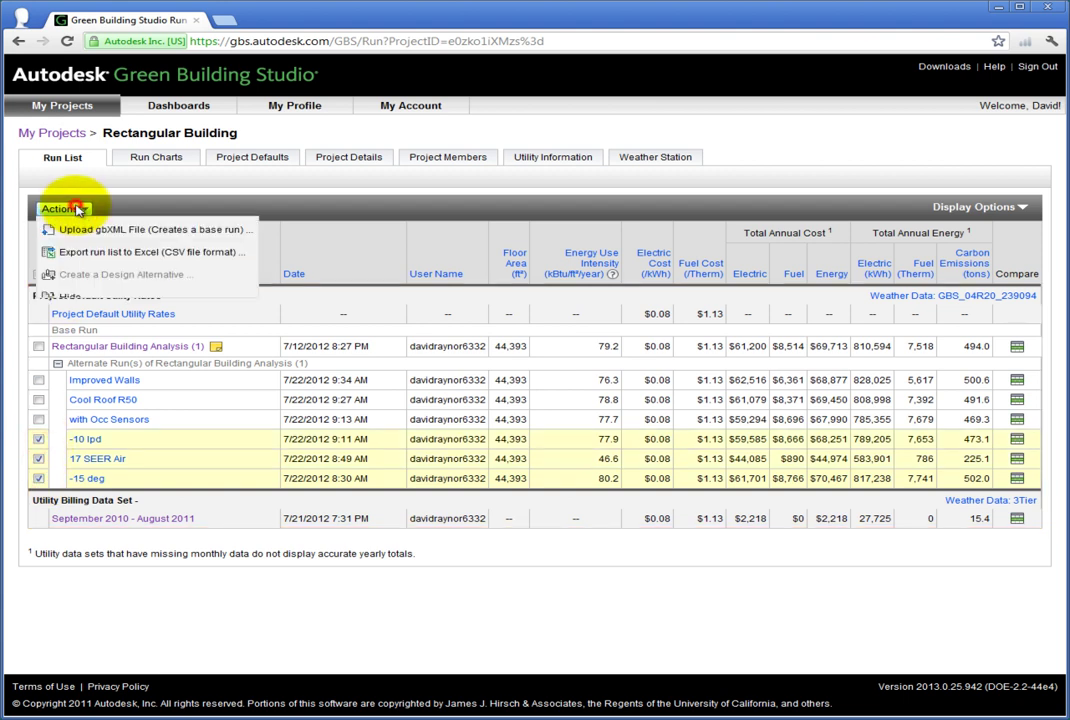
click(75, 319)
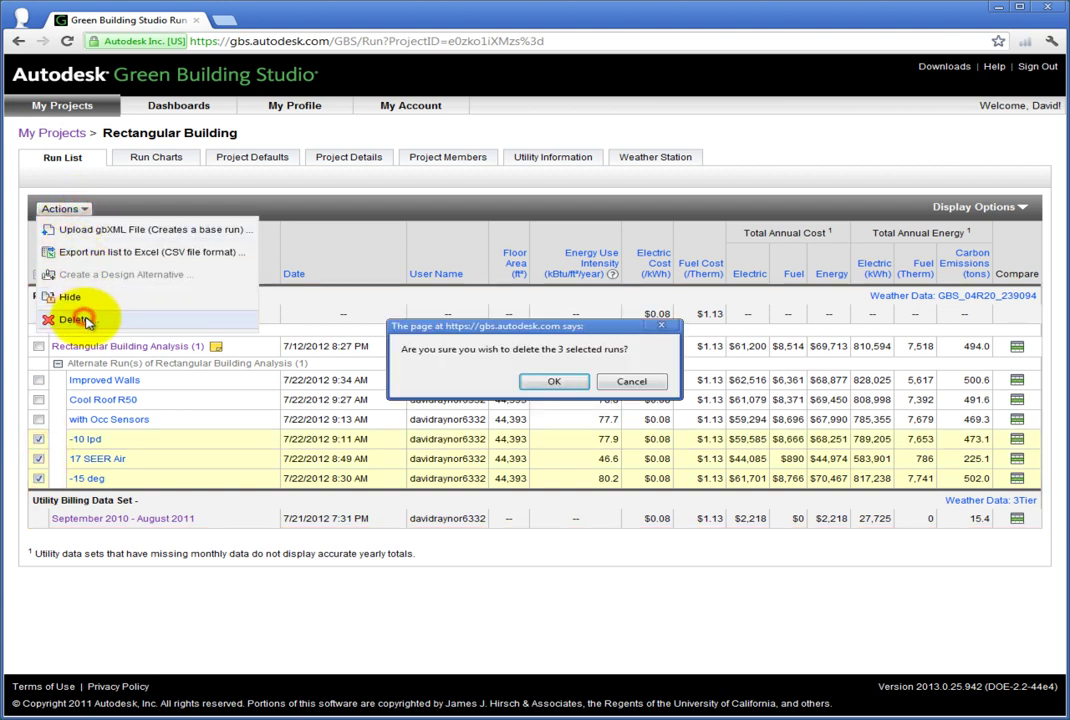
click(553, 381)
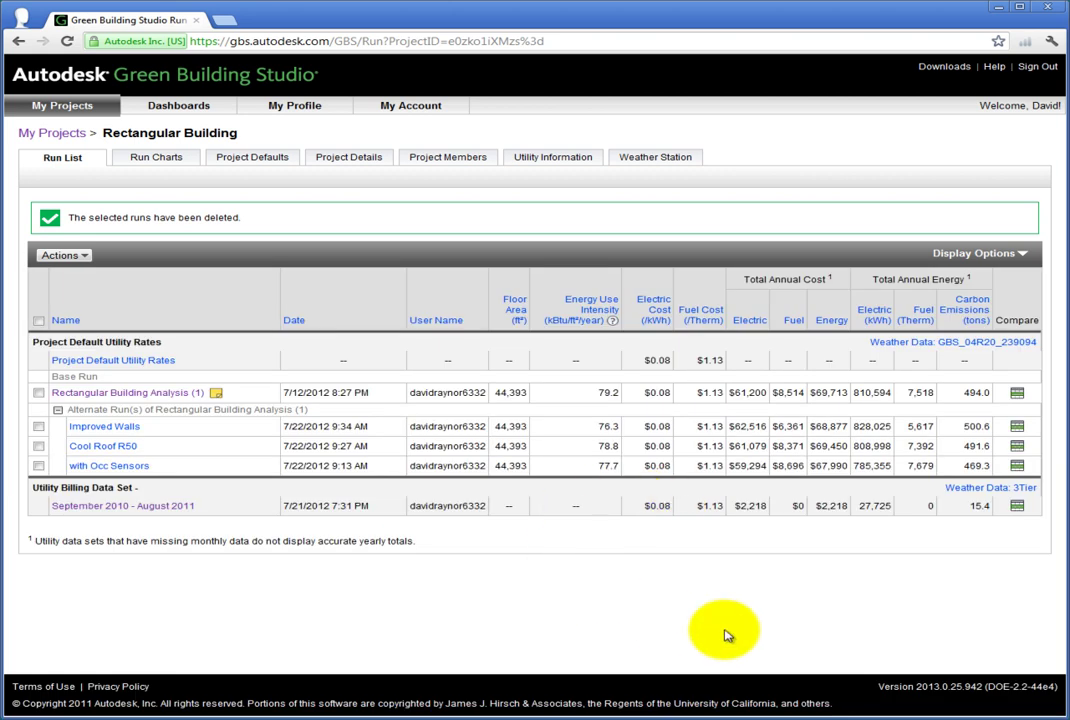